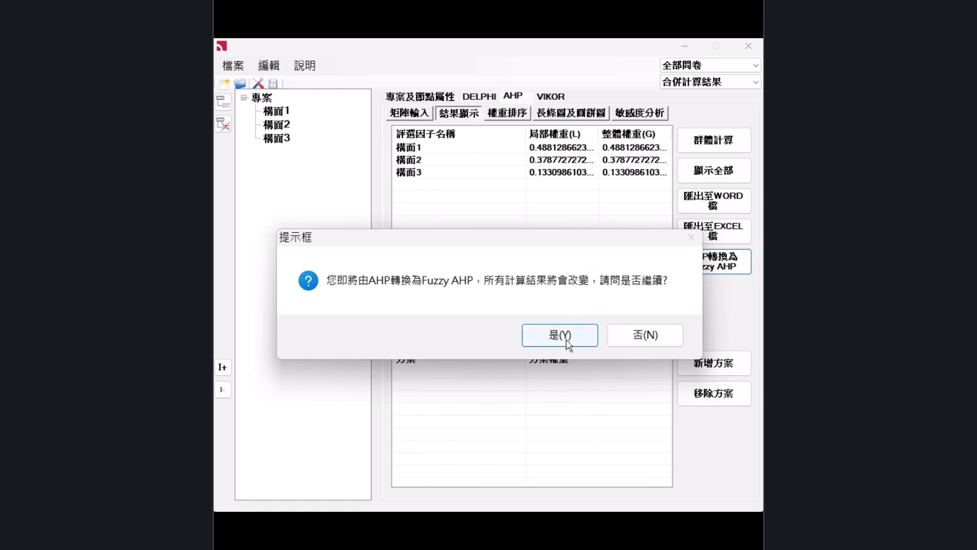
Convert the project's calculation from AHP to Fuzzy AHP and accept the recalculation.
{"action": "left_click", "coordinate": [565, 336]}
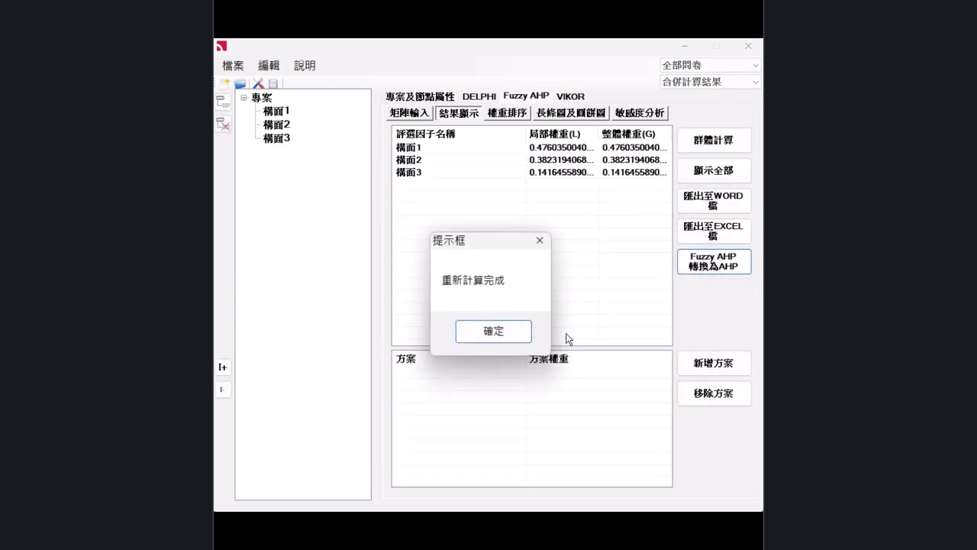
{"action": "left_click", "coordinate": [507, 333]}
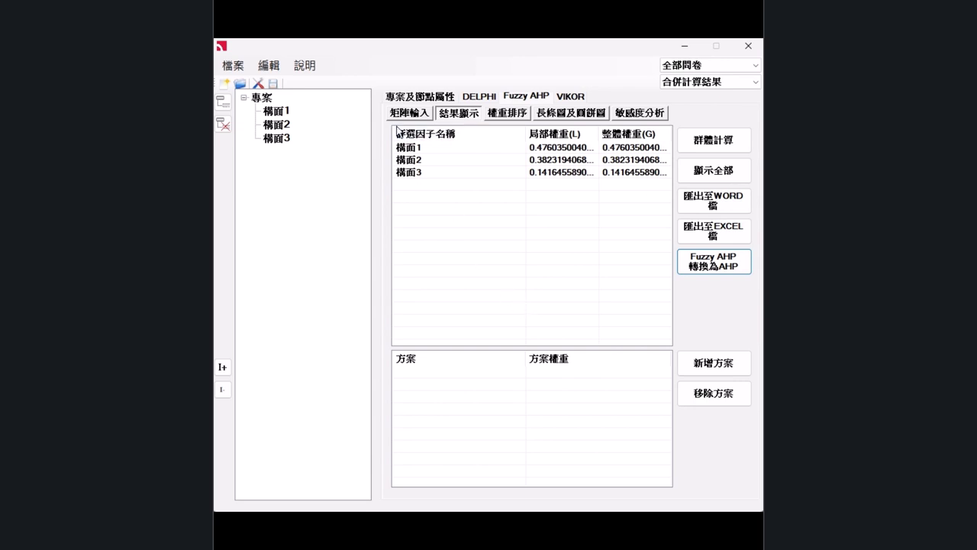
Review the triangular fuzzy number table in the AHP calculation settings, leaving its parameters and the options unchanged.
{"action": "left_click", "coordinate": [260, 84]}
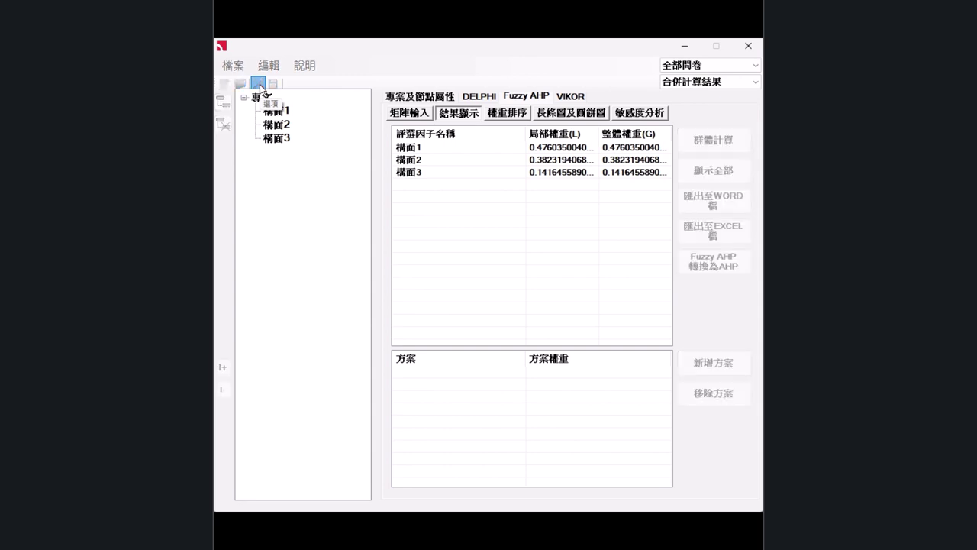
{"action": "left_click_drag", "start_coordinate": [125, 42], "coordinate": [403, 76]}
{"action": "left_click", "coordinate": [368, 95]}
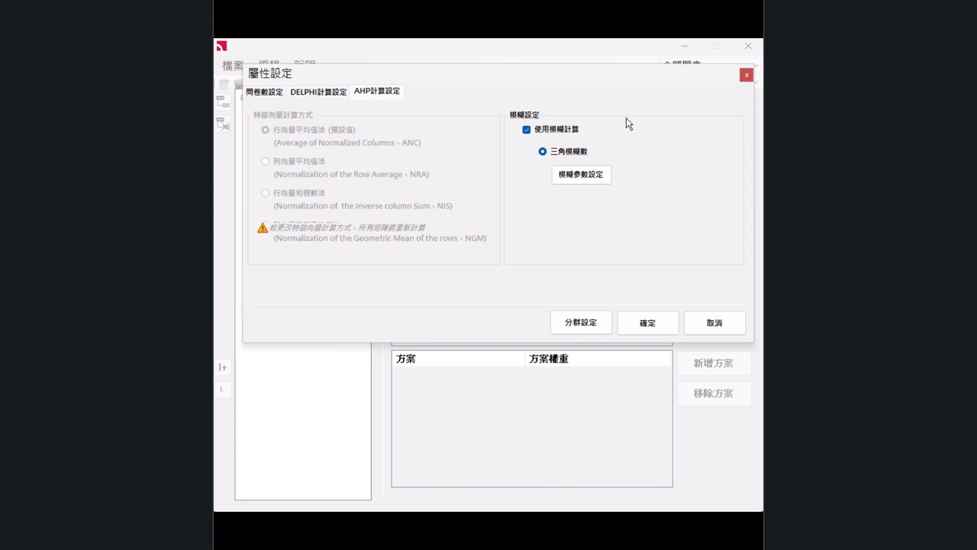
{"action": "left_click", "coordinate": [582, 176]}
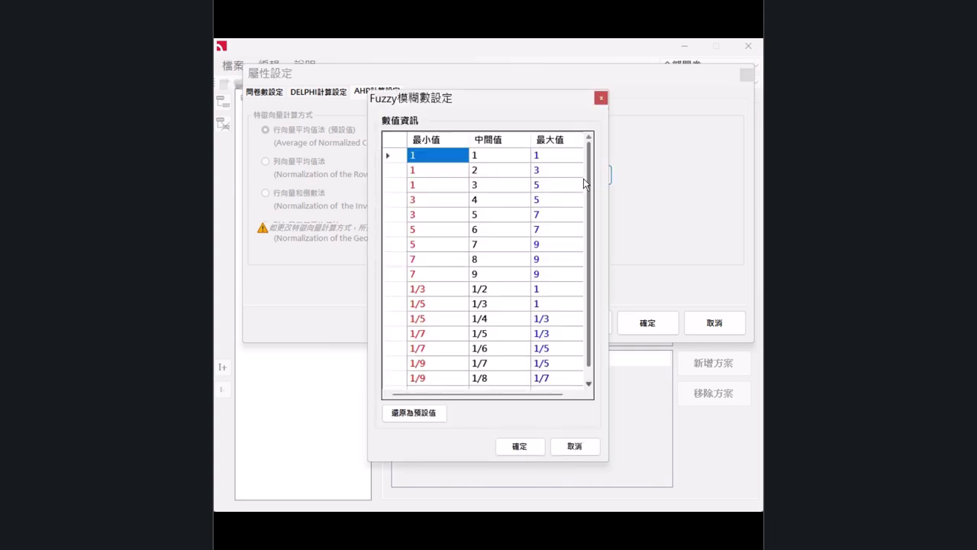
{"action": "scroll", "coordinate": [592, 187], "scroll_direction": "down", "scroll_amount": 1}
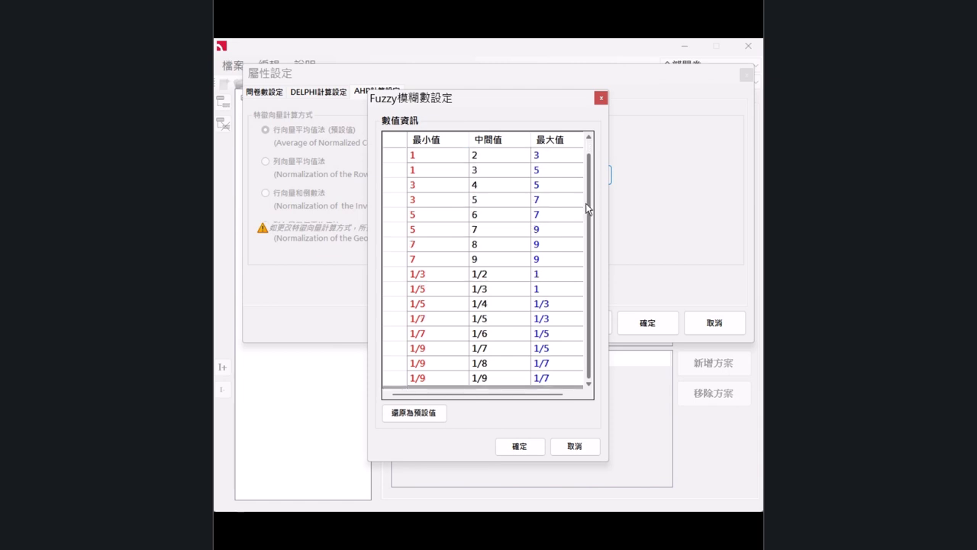
{"action": "scroll", "coordinate": [593, 197], "scroll_direction": "up", "scroll_amount": 1}
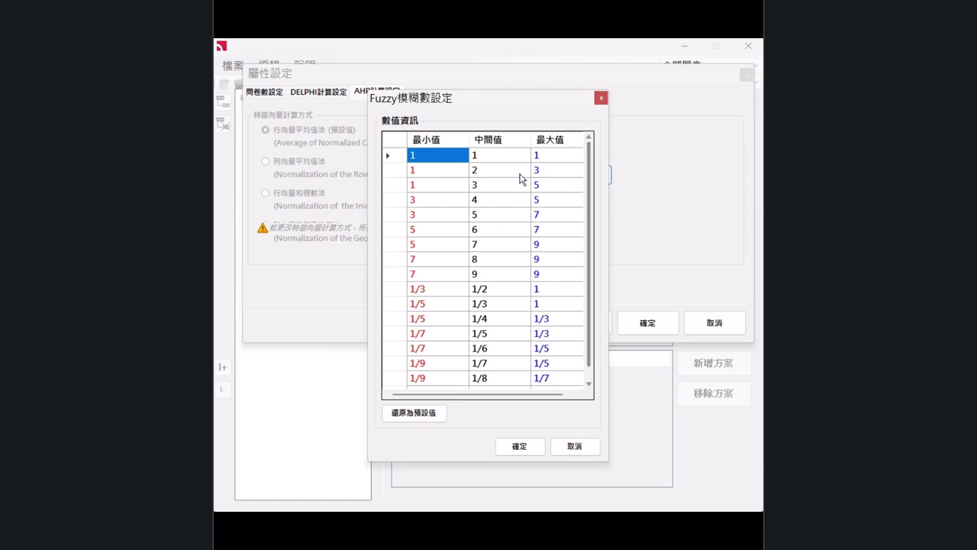
{"action": "left_click", "coordinate": [507, 155]}
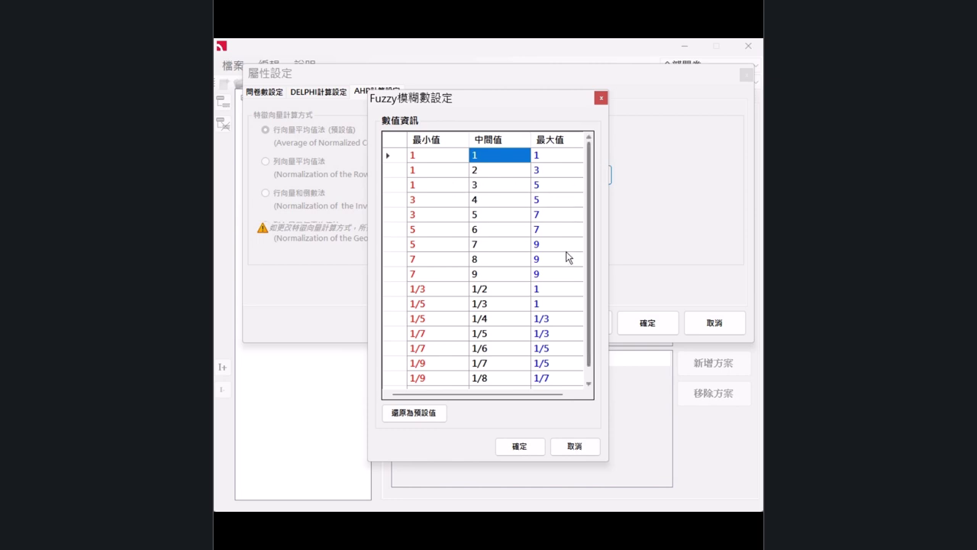
{"action": "left_click", "coordinate": [573, 446]}
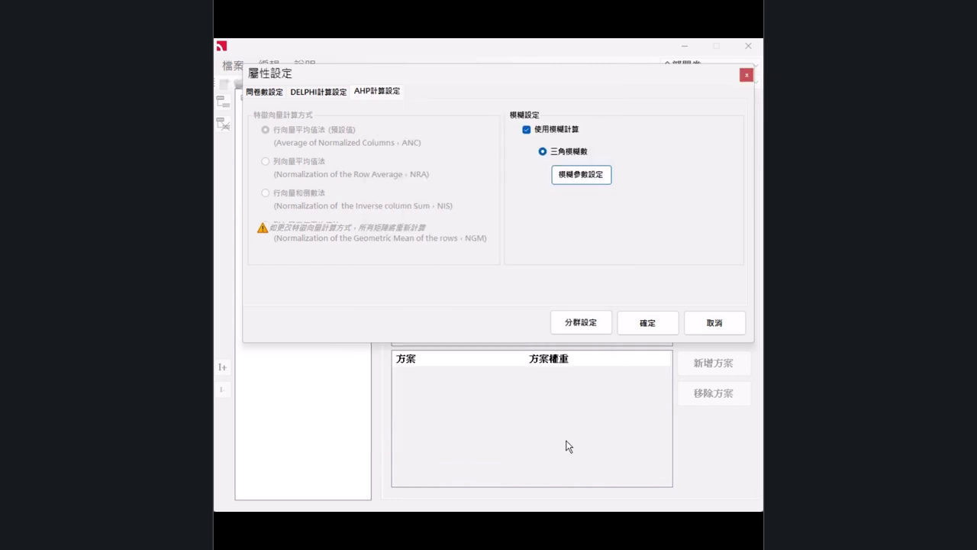
{"action": "left_click", "coordinate": [703, 329]}
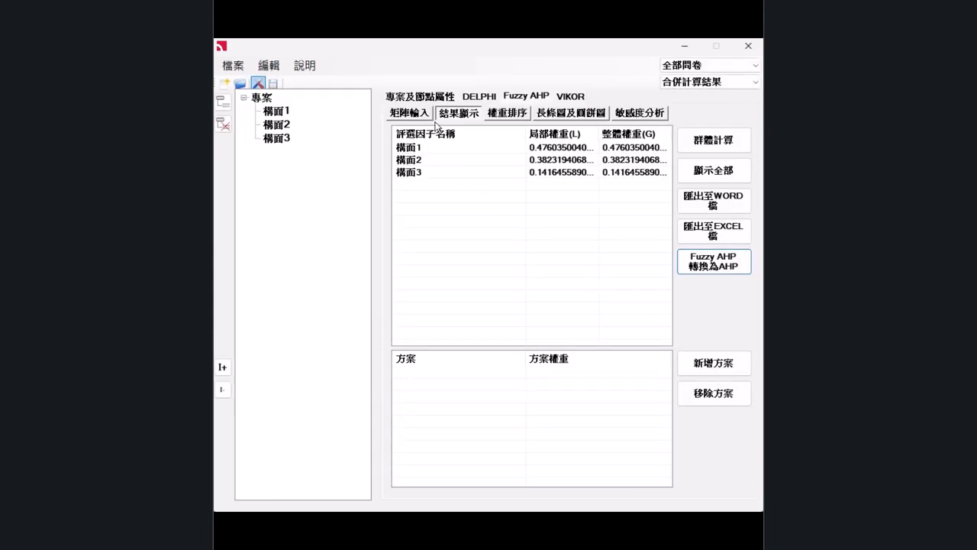
Export the project's questionnaire to Excel as two questionnaires.
{"action": "left_click", "coordinate": [269, 66]}
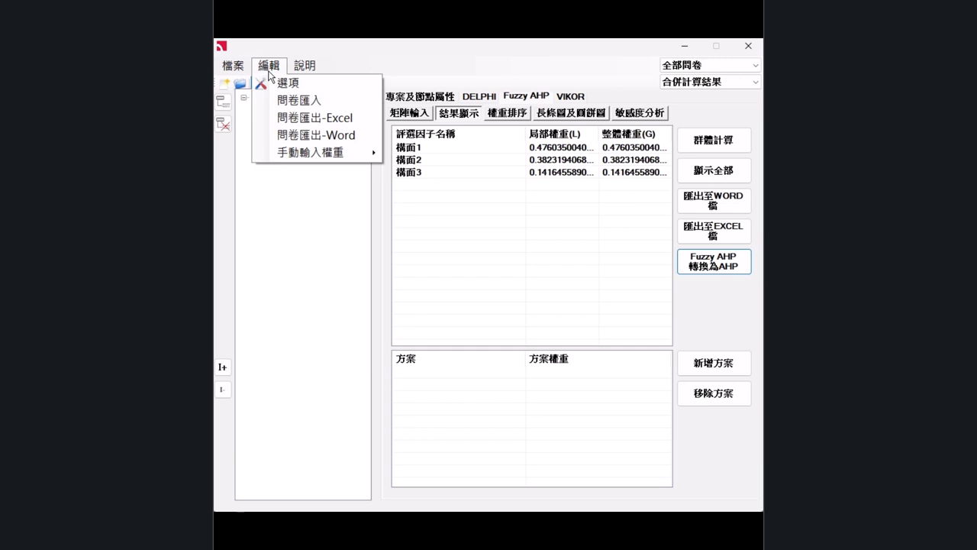
{"action": "left_click", "coordinate": [313, 120]}
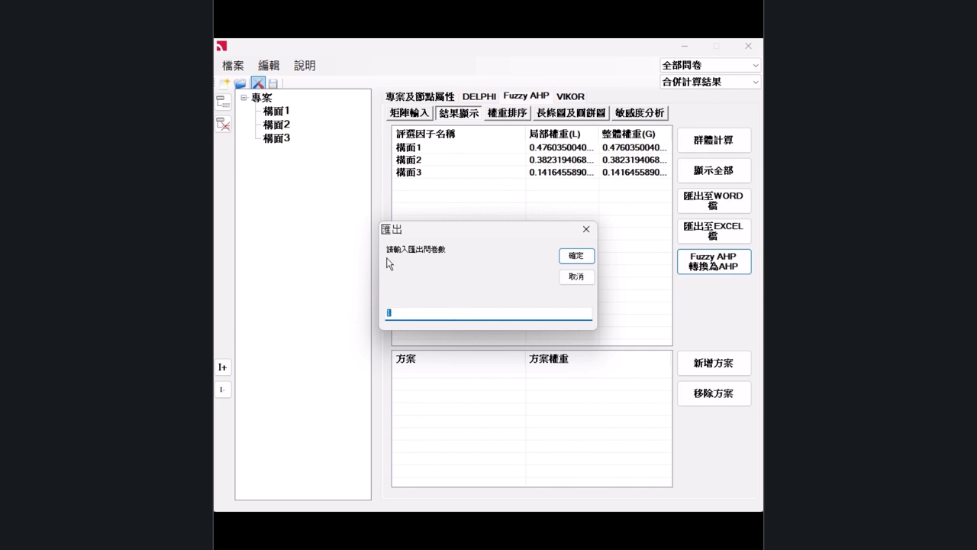
{"action": "left_click", "coordinate": [587, 230]}
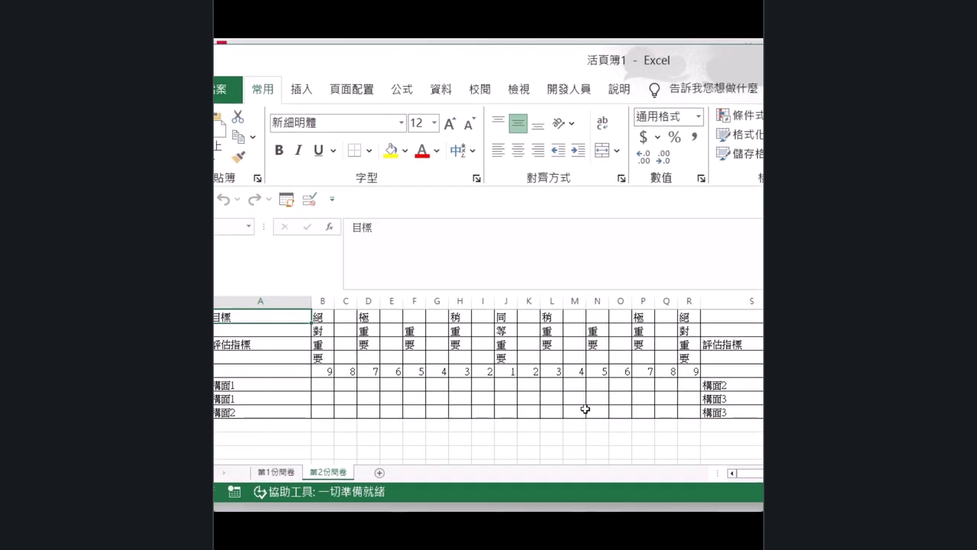
Compare the sheets 第1份問卷 and 第2份問卷 in the exported workbook and close it without saving.
{"action": "left_click", "coordinate": [645, 369]}
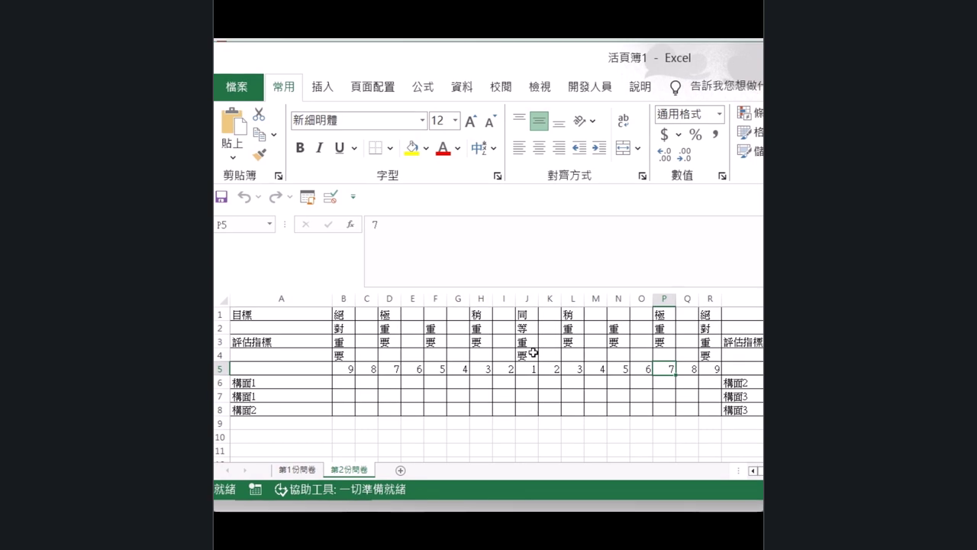
{"action": "left_click", "coordinate": [314, 469]}
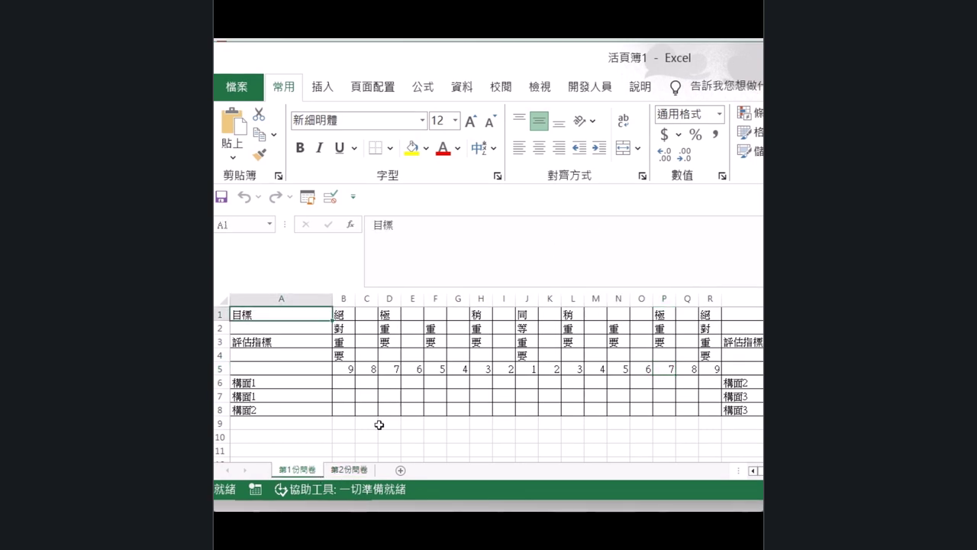
{"action": "left_click", "coordinate": [349, 470]}
{"action": "left_click", "coordinate": [313, 472]}
{"action": "left_click", "coordinate": [351, 471]}
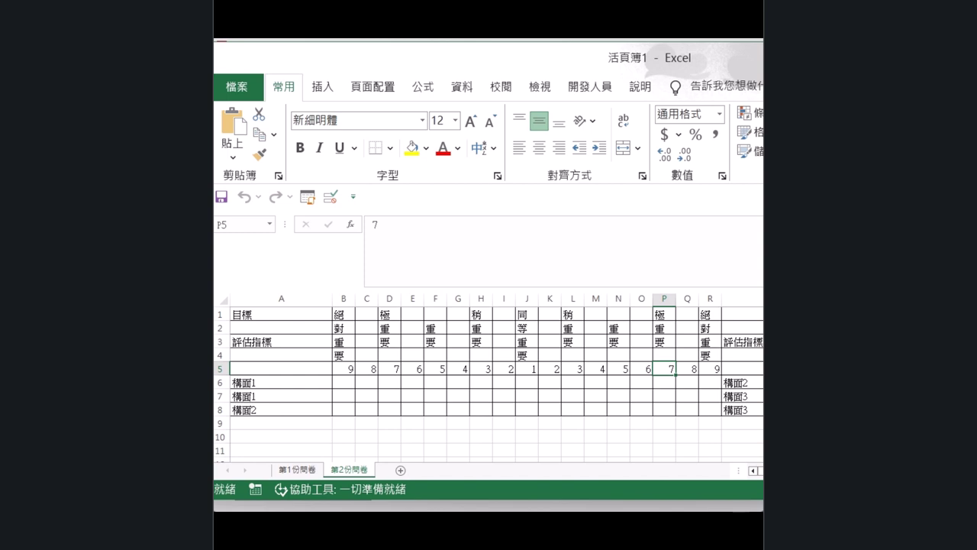
{"action": "key", "text": "alt+F4"}
{"action": "left_click", "coordinate": [700, 377]}
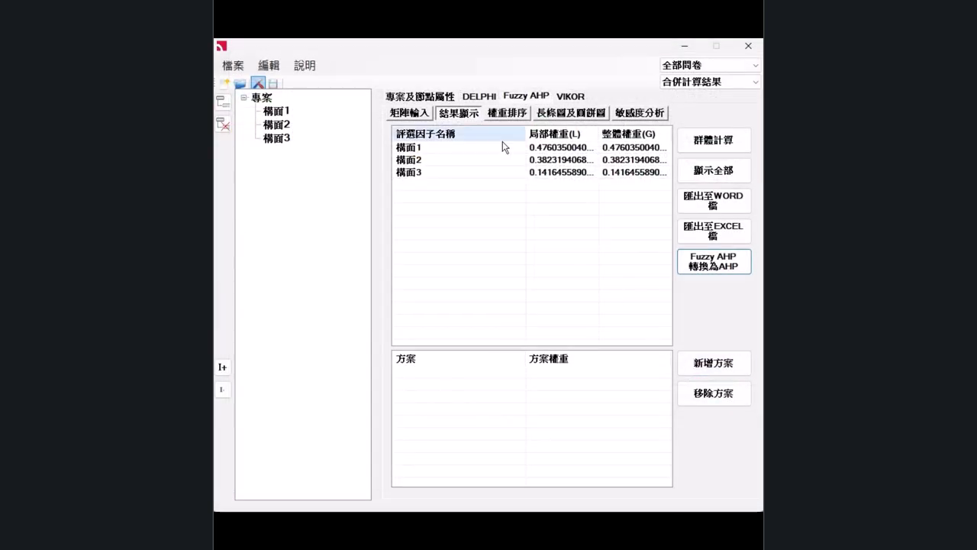
Look at the questionnaire import settings with the EXCEL format chosen, and leave without importing.
{"action": "left_click", "coordinate": [281, 71]}
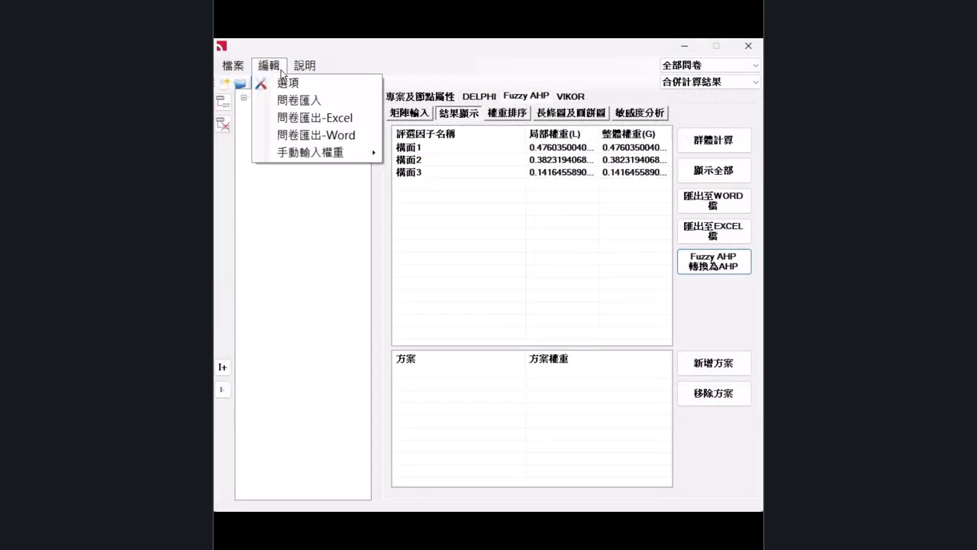
{"action": "left_click", "coordinate": [308, 106]}
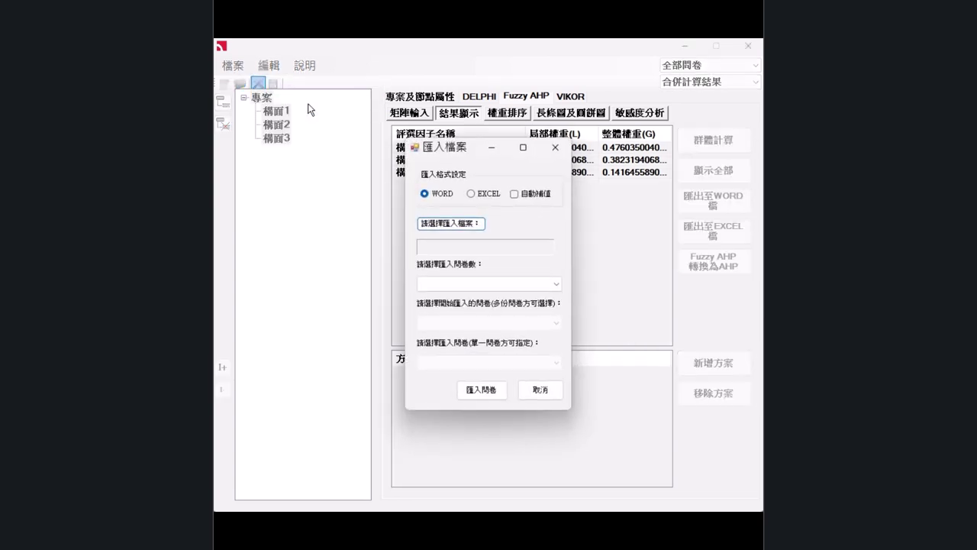
{"action": "left_click", "coordinate": [494, 197]}
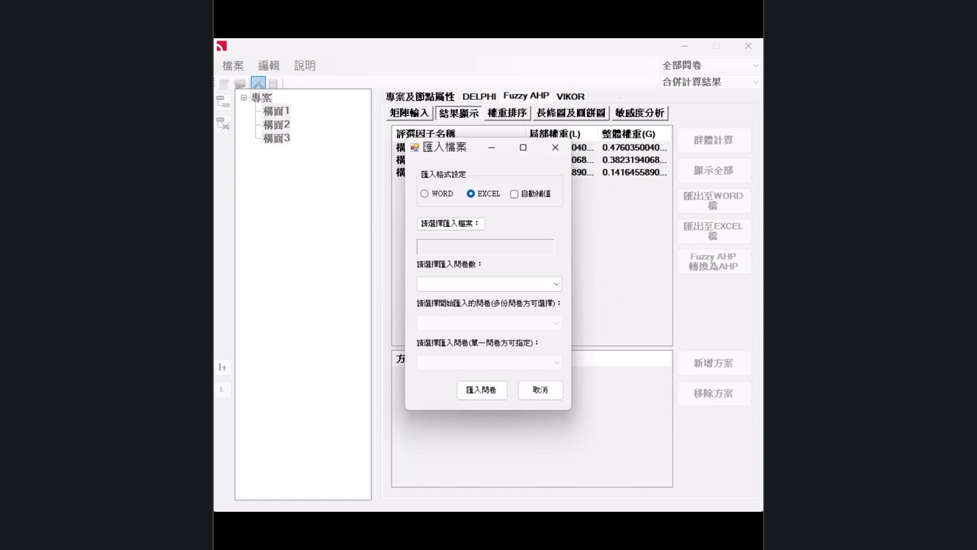
{"action": "left_click", "coordinate": [542, 389]}
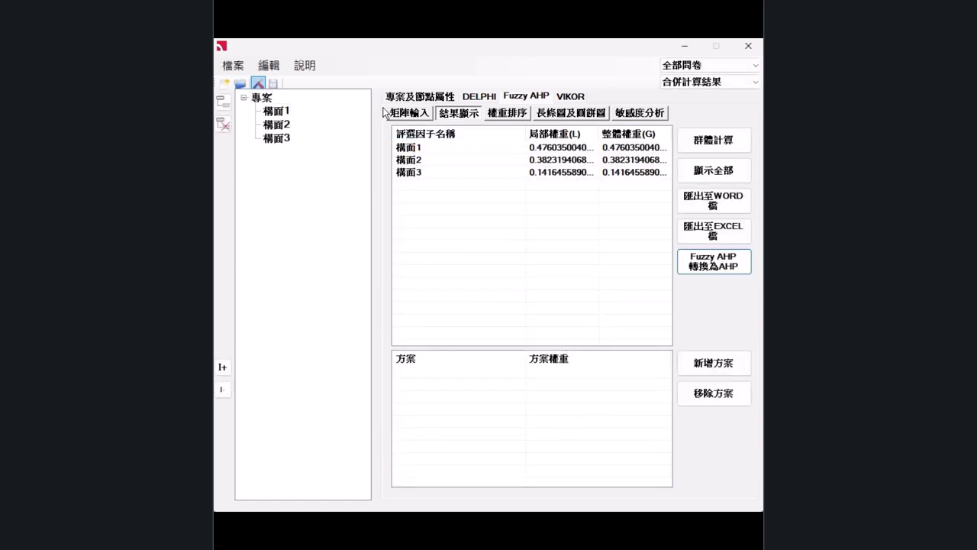
View the pairwise comparison matrix of 專案 for 第2份問卷 and the weight results of that questionnaire.
{"action": "left_click", "coordinate": [406, 114]}
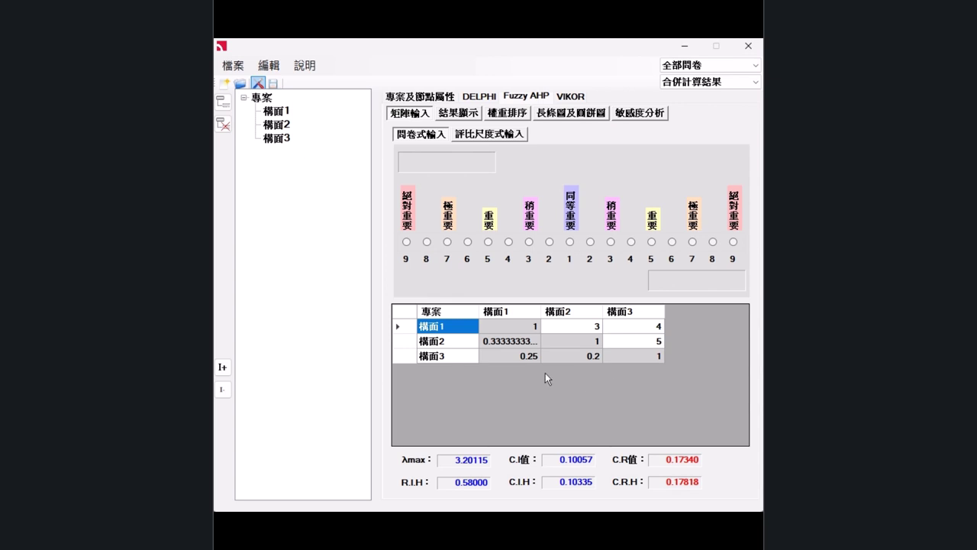
{"action": "left_click", "coordinate": [718, 82]}
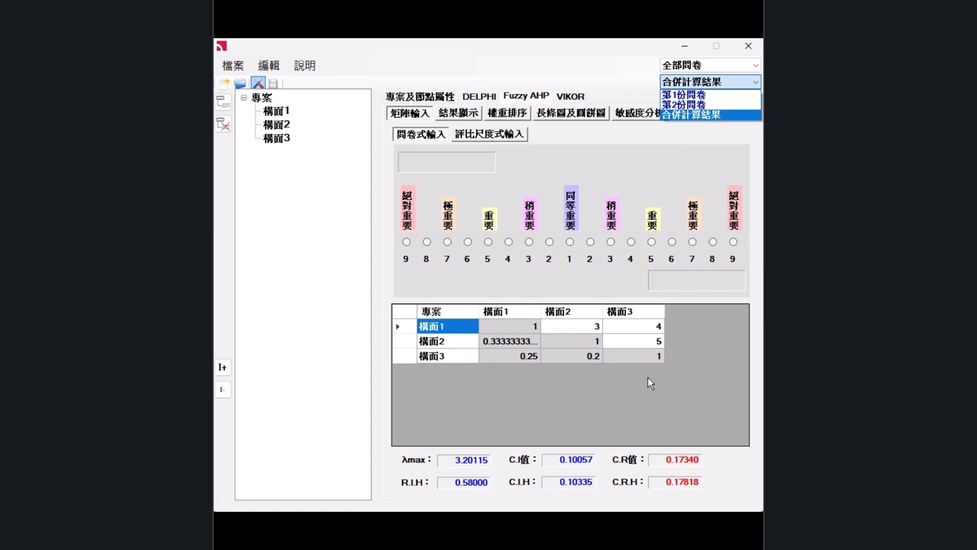
{"action": "left_click", "coordinate": [691, 104]}
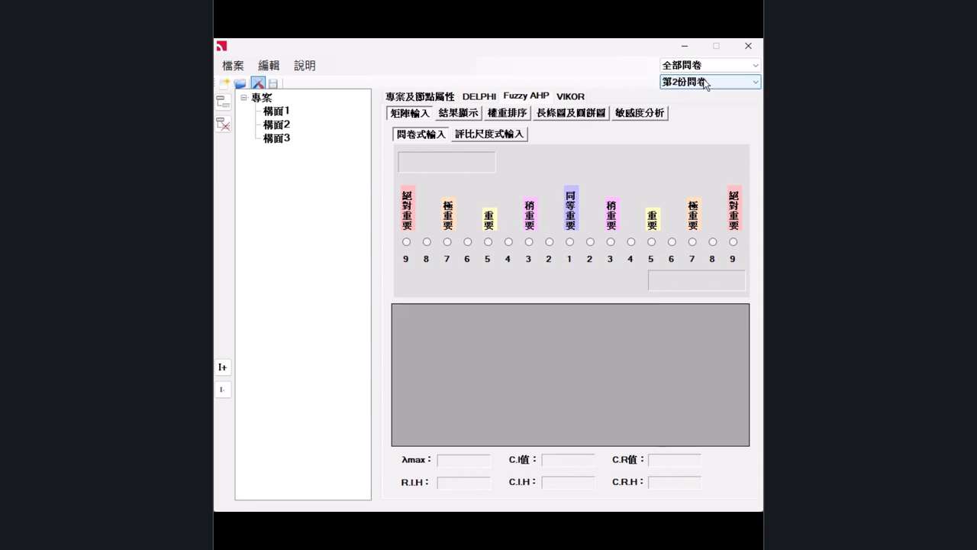
{"action": "left_click", "coordinate": [261, 97]}
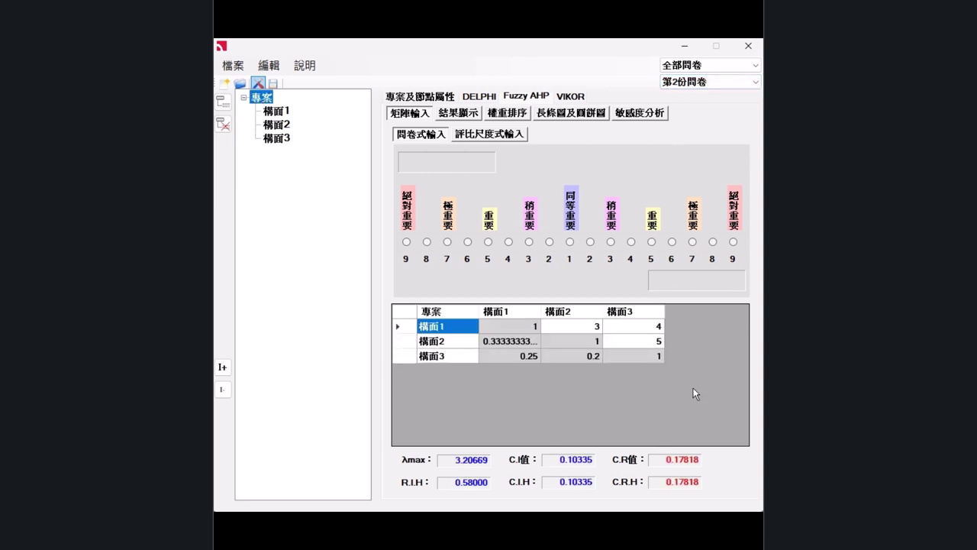
{"action": "left_click", "coordinate": [469, 116]}
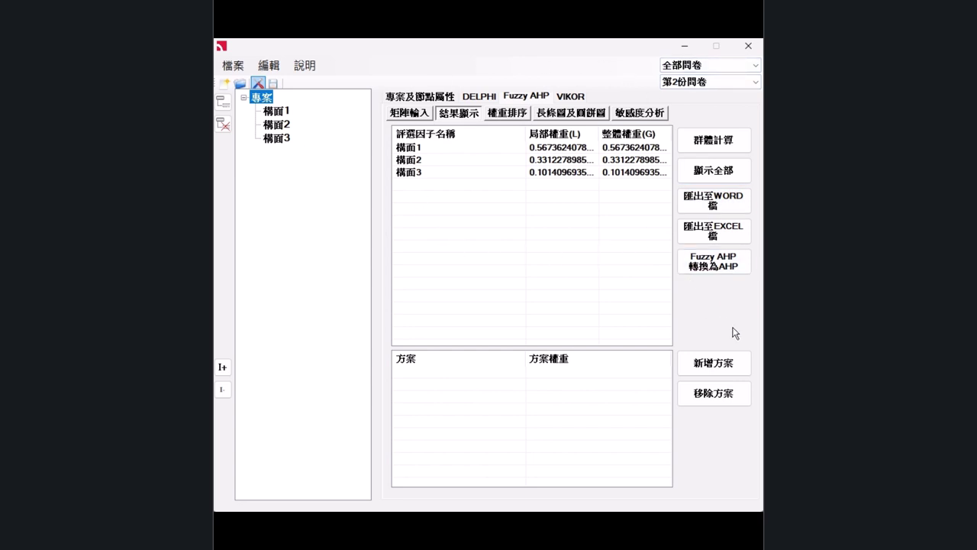
Export 合併計算結果 to Excel with weights, matrices and the calculation process (匯出權重、矩陣及計算過程).
{"action": "left_click", "coordinate": [721, 236]}
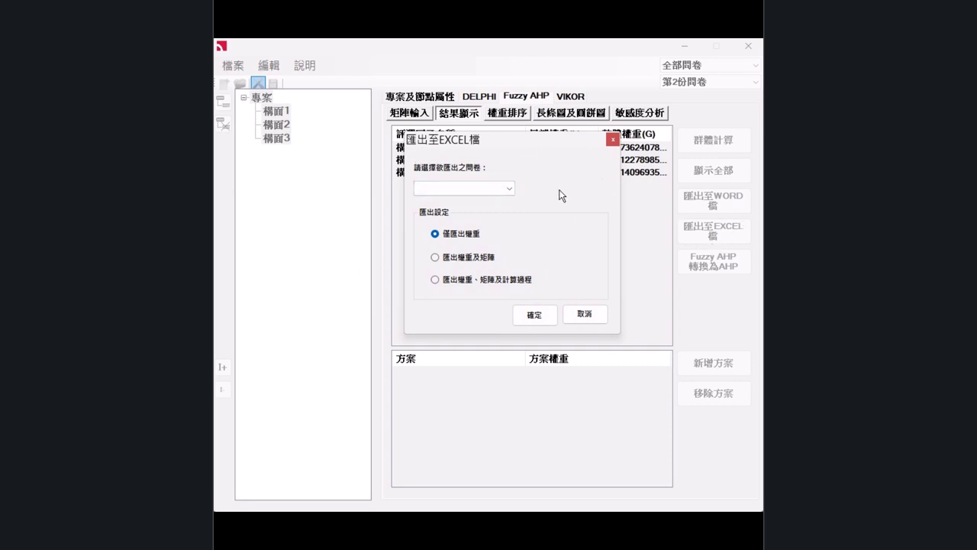
{"action": "left_click", "coordinate": [510, 193]}
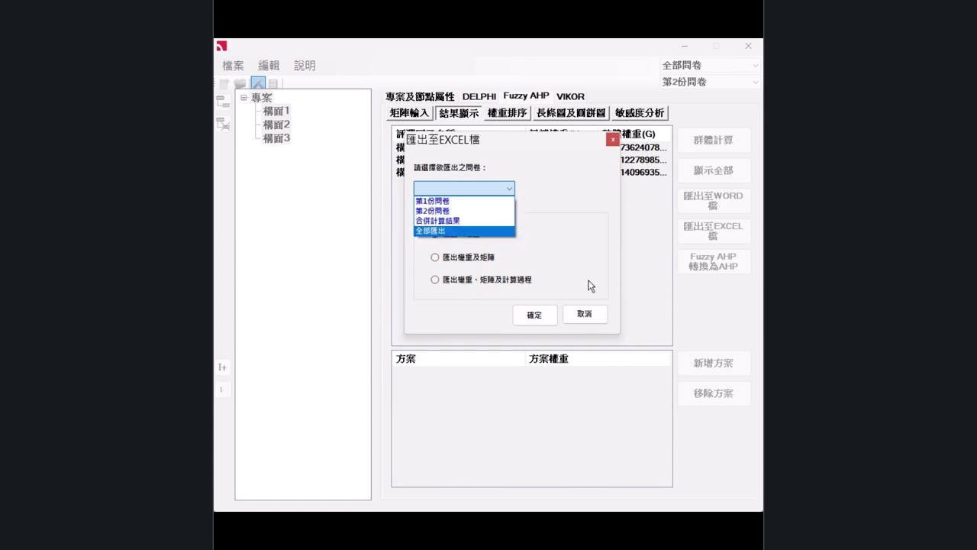
{"action": "left_click", "coordinate": [565, 267]}
{"action": "left_click", "coordinate": [506, 282]}
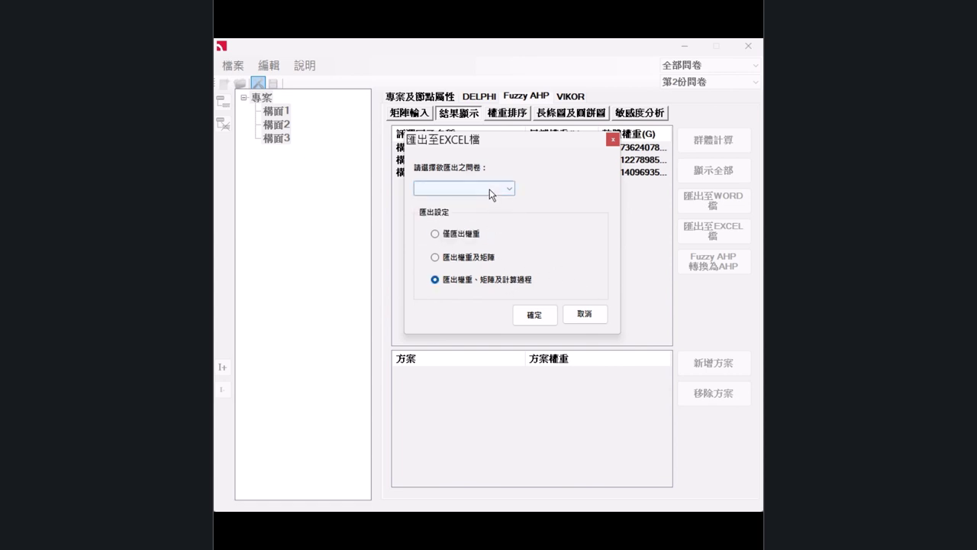
{"action": "left_click", "coordinate": [492, 191]}
{"action": "left_click", "coordinate": [479, 220]}
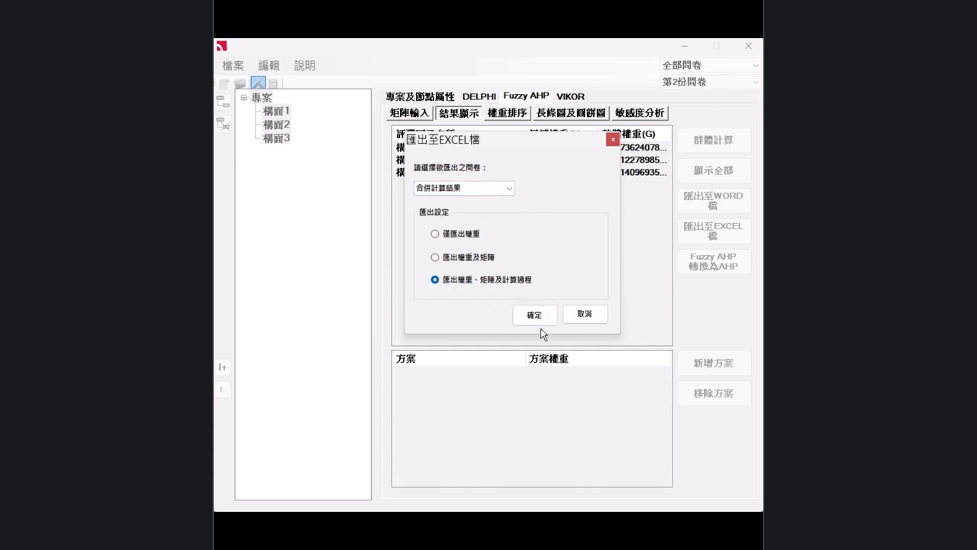
{"action": "left_click", "coordinate": [583, 314]}
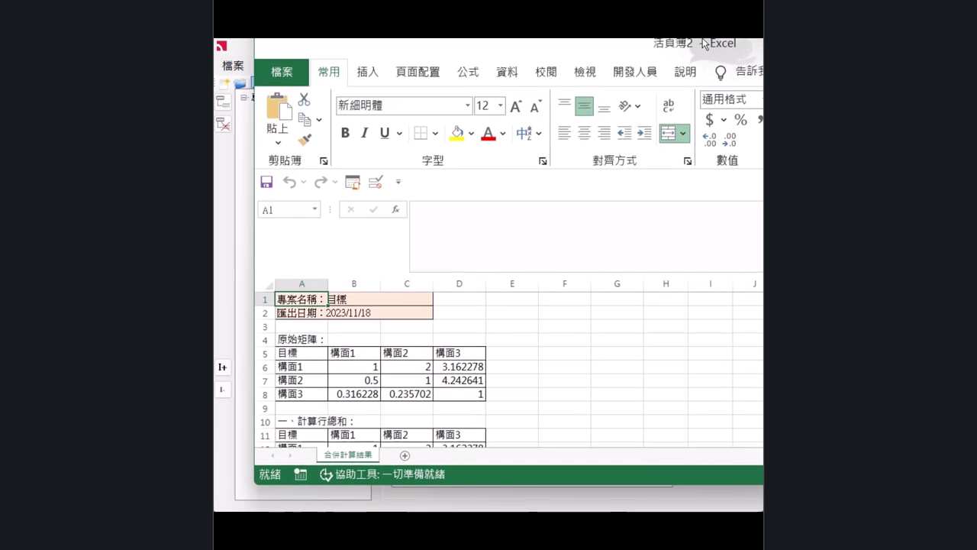
Review the exported workbook from the original matrix through the calculation steps to the weight ranking table, and close it.
{"action": "left_click_drag", "start_coordinate": [704, 43], "coordinate": [672, 47]}
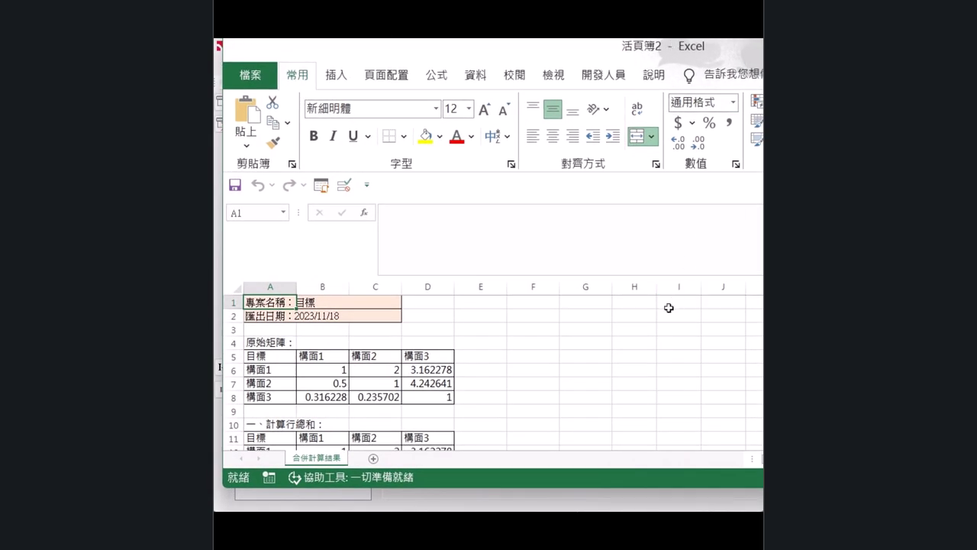
{"action": "left_click", "coordinate": [639, 340]}
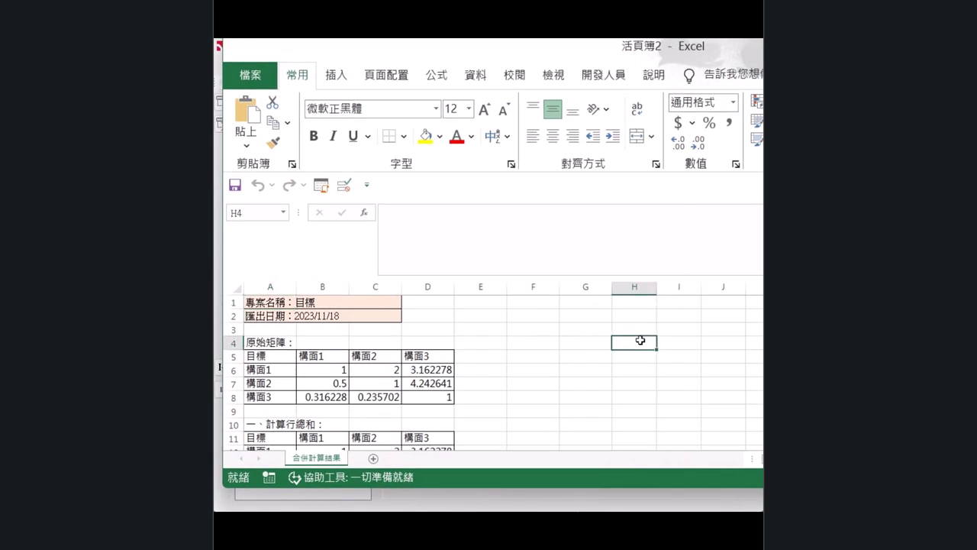
{"action": "left_click", "coordinate": [273, 343]}
{"action": "scroll", "coordinate": [539, 349], "scroll_direction": "down", "scroll_amount": 3}
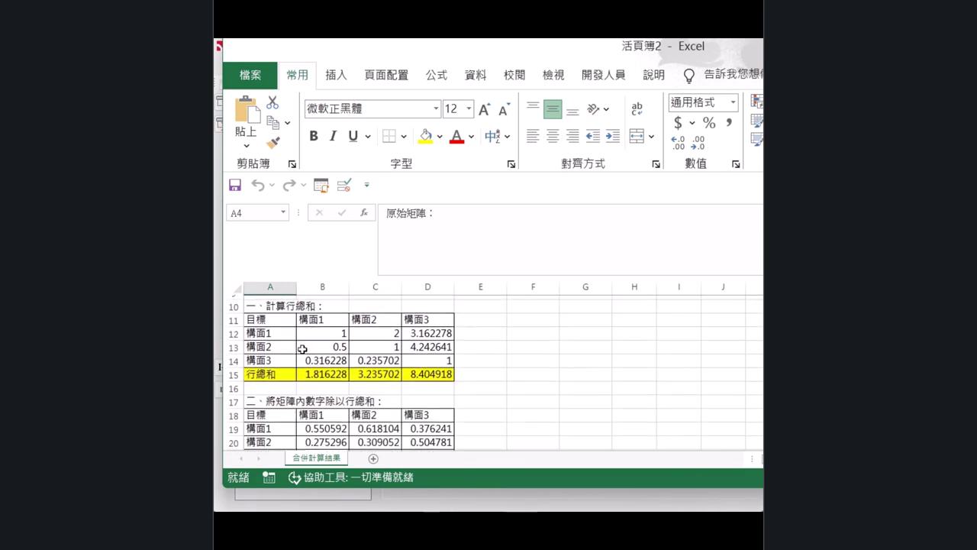
{"action": "scroll", "coordinate": [290, 343], "scroll_direction": "down", "scroll_amount": 4}
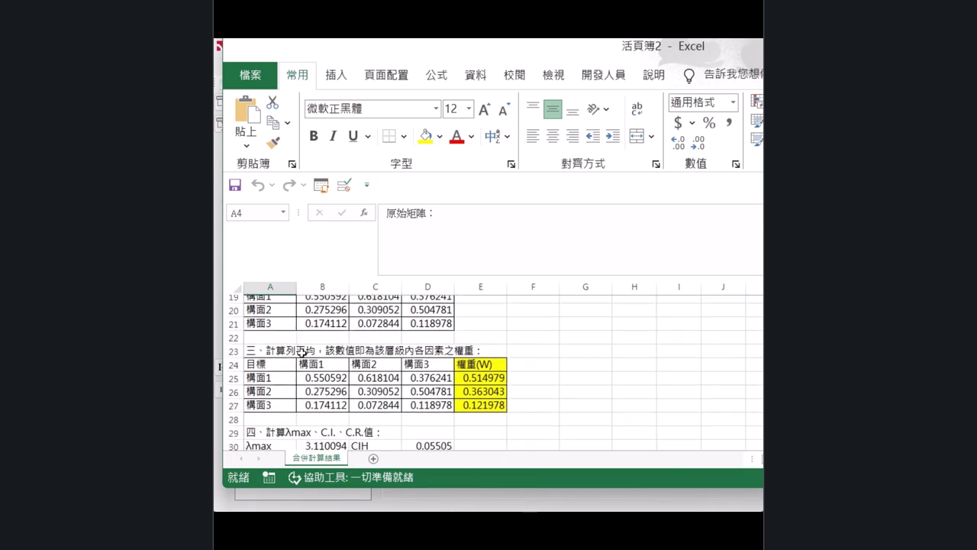
{"action": "scroll", "coordinate": [301, 353], "scroll_direction": "down", "scroll_amount": 4}
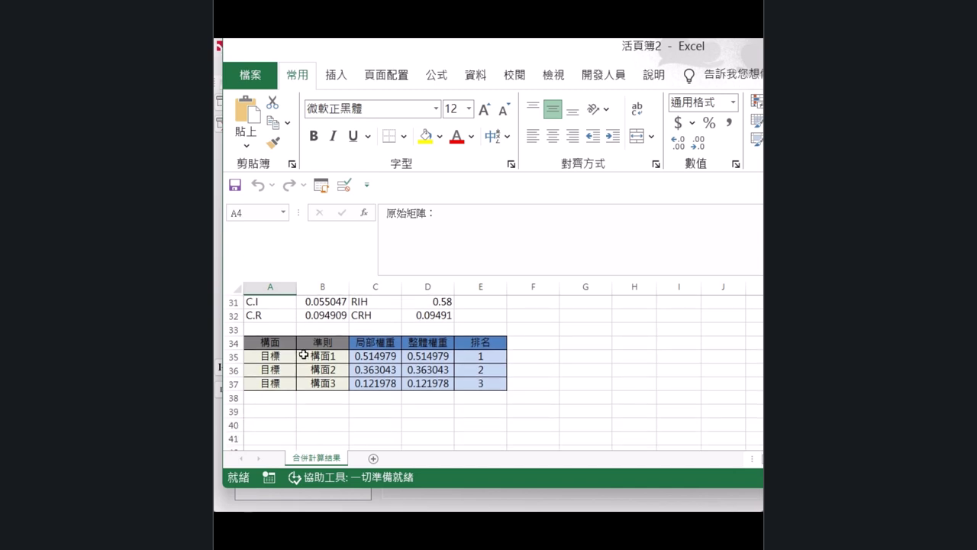
{"action": "scroll", "coordinate": [307, 355], "scroll_direction": "up", "scroll_amount": 1}
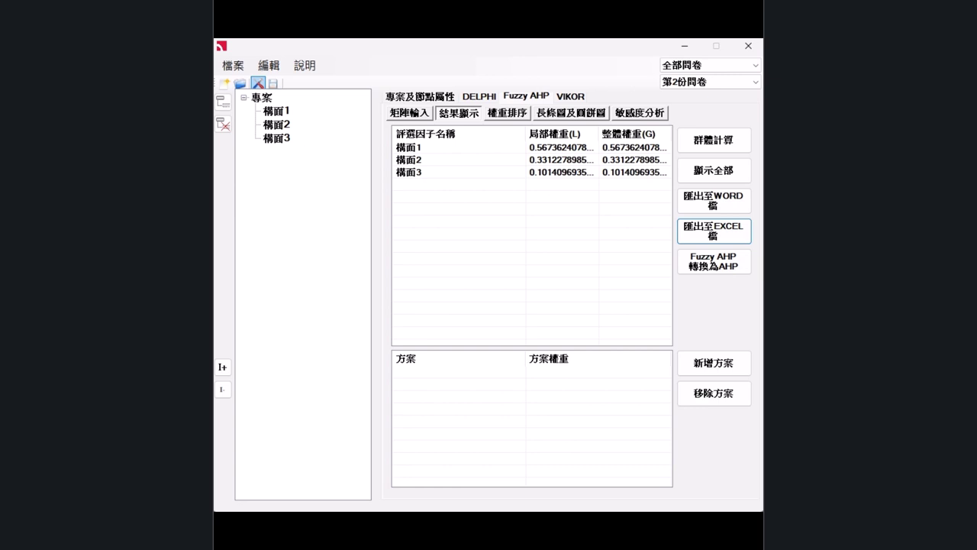
{"action": "left_click", "coordinate": [759, 48]}
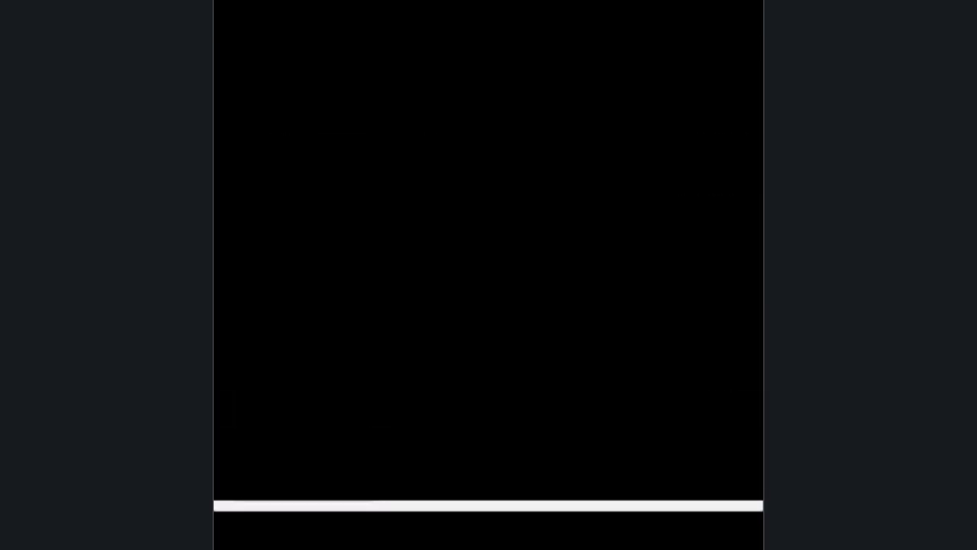